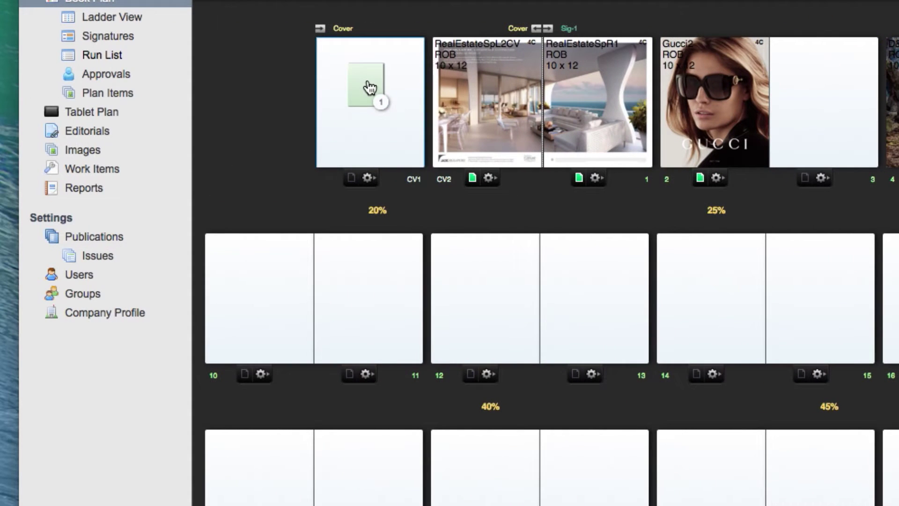
Place the editorial on the Cover, Chanel on page 17, D&G on page 4, and Gucci on page 3.
left_click_drag(370, 87, 372, 90)
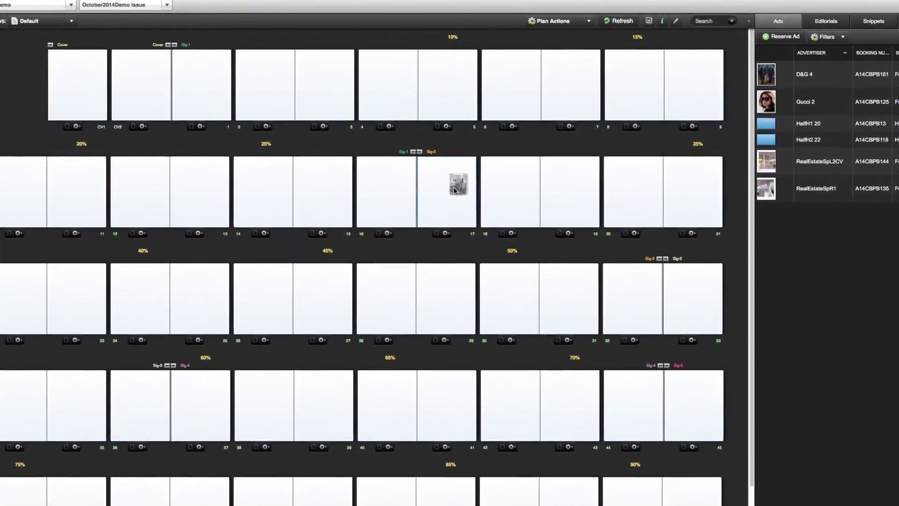
left_click_drag(618, 121, 454, 186)
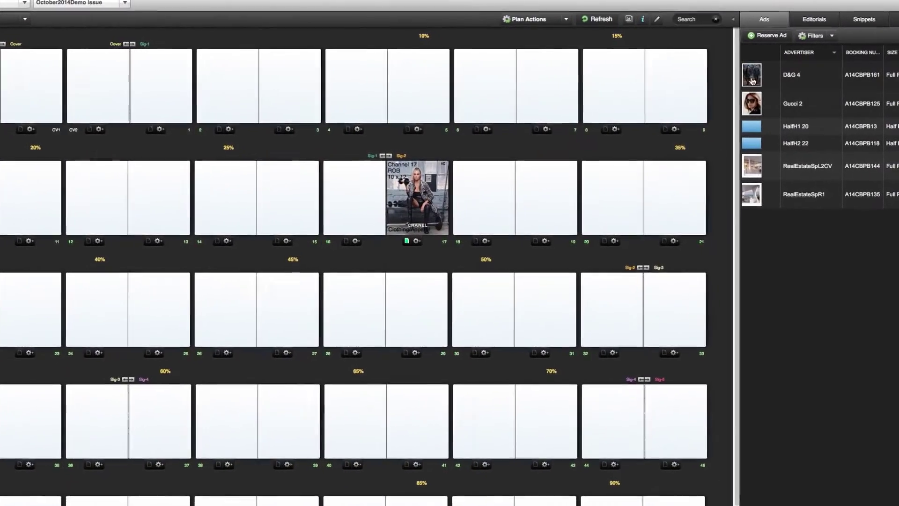
mouse_move(755, 75)
left_mouse_down()
mouse_move(442, 97)
mouse_move(314, 91)
left_mouse_up()
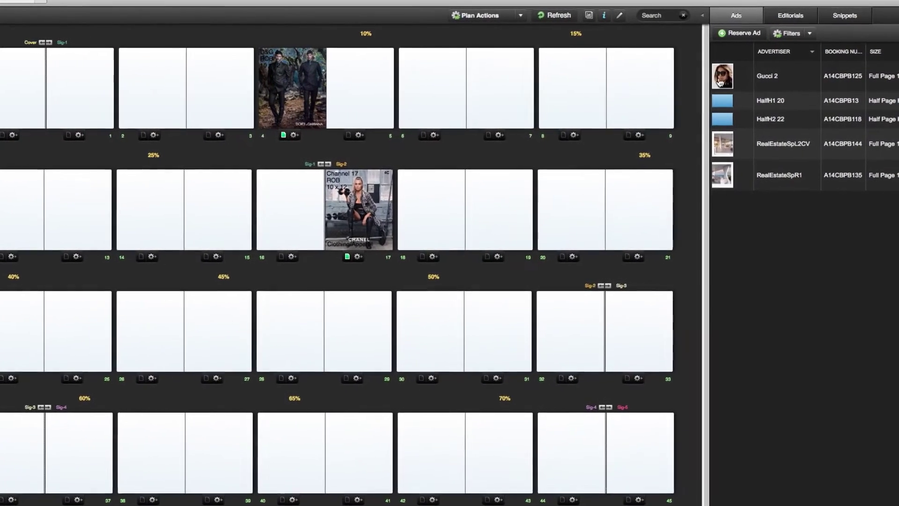
left_click_drag(809, 91, 181, 92)
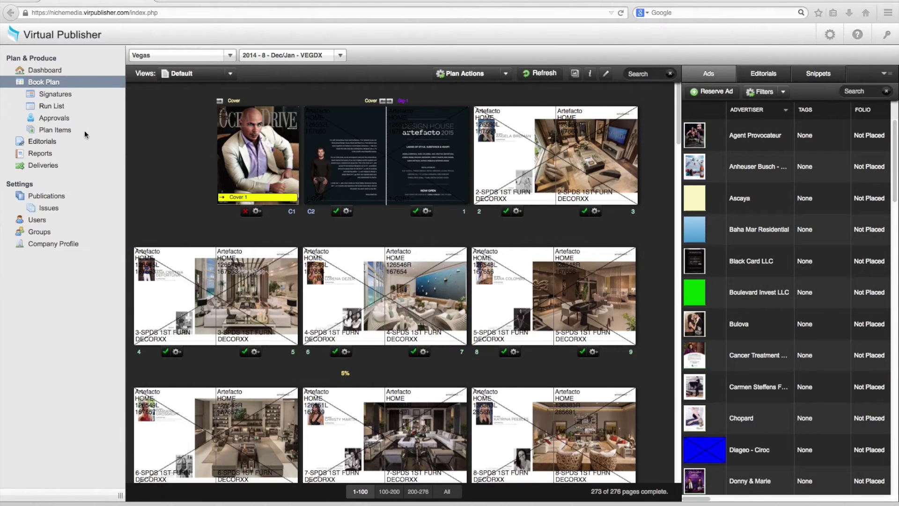
Switch the flat plan to the Book Plan Signatures view.
left_click(56, 94)
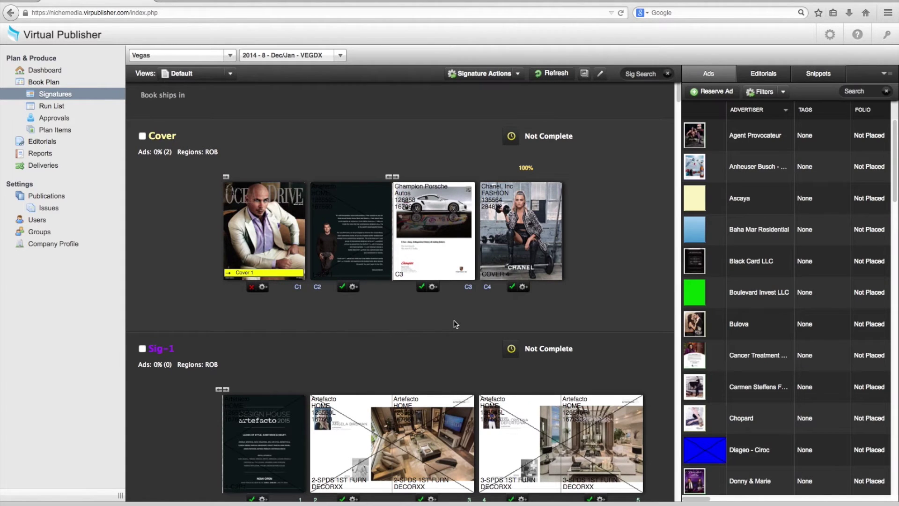
scroll(454, 323, "down", 3)
scroll(454, 323, "down", 3)
scroll(454, 323, "down", 4)
scroll(453, 324, "down", 2)
scroll(454, 323, "down", 2)
scroll(454, 323, "up", 5)
scroll(453, 324, "down", 4)
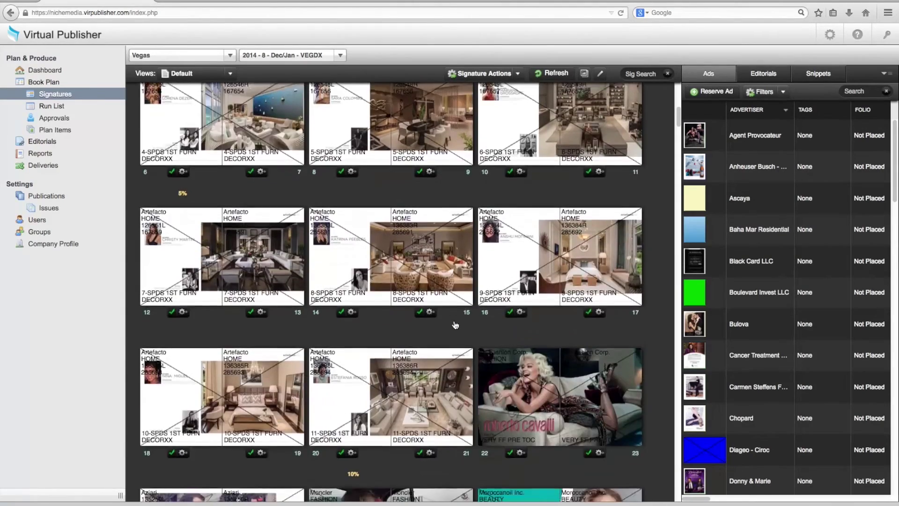